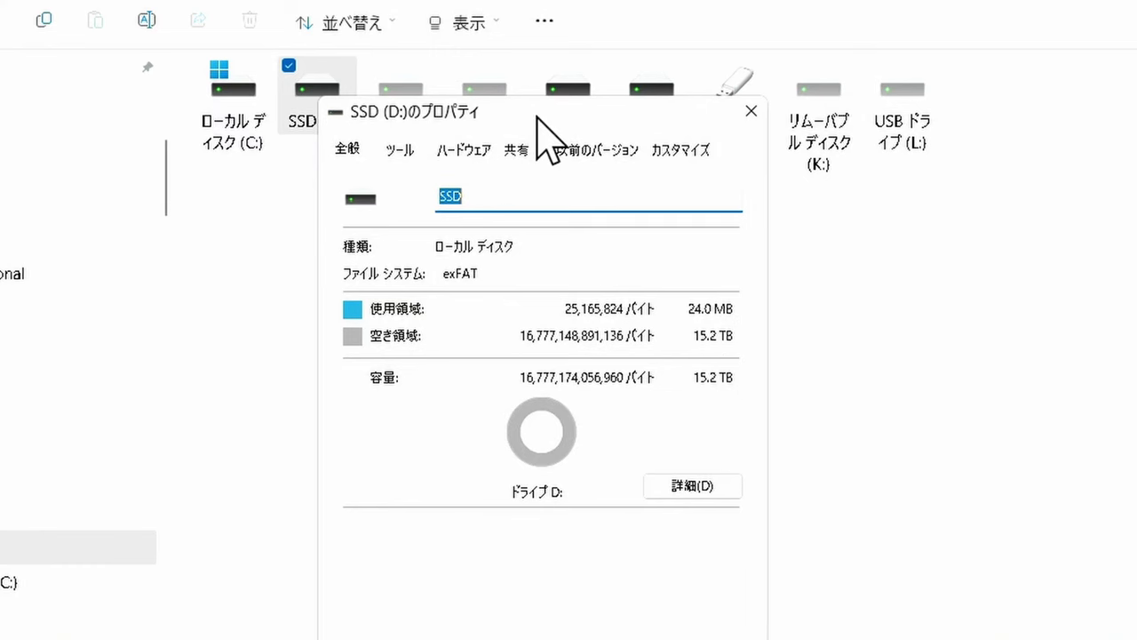
# - Close the SSD (D:) properties, open that drive's contents and shrink its window to free desktop space
pyautogui.press('Escape')
pyautogui.doubleClick(318, 93)
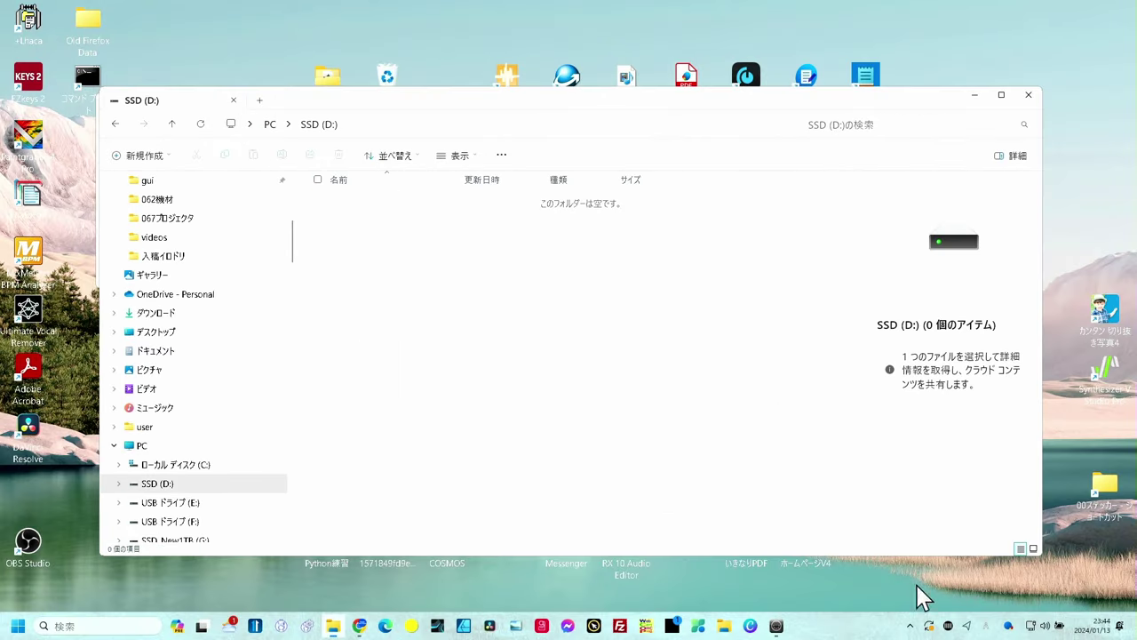
pyautogui.moveTo(1035, 550); pyautogui.dragTo(669, 376)
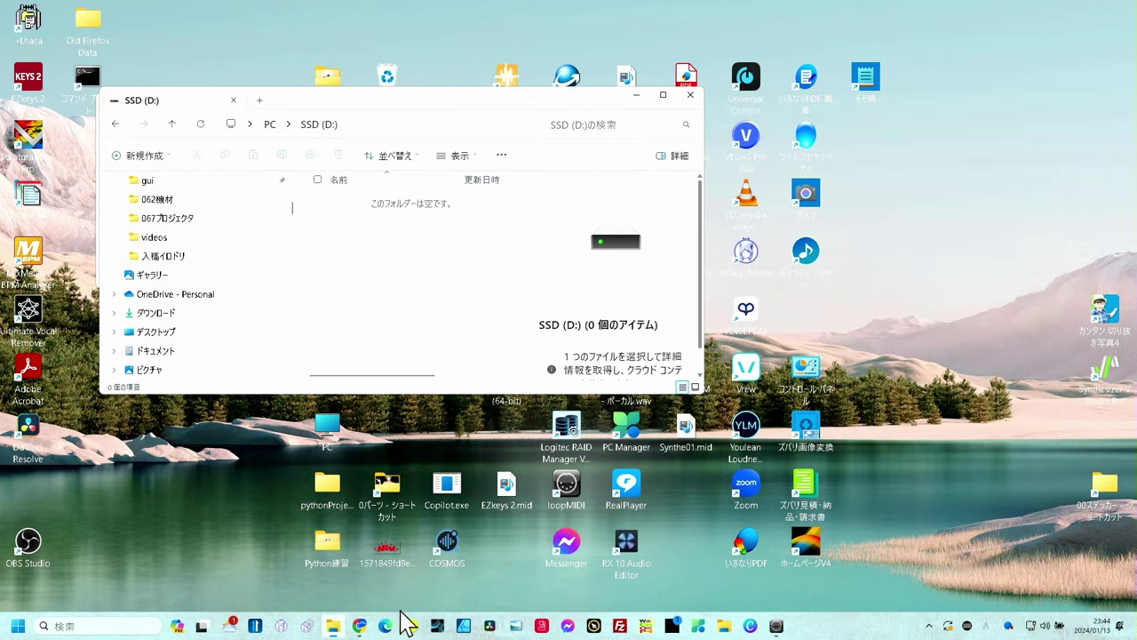
# - Open a second File Explorer window and browse to the 0動画作業中 > ATMOS folder on SSD_New1TB (G:)
pyautogui.click(332, 629)
pyautogui.click(329, 546)
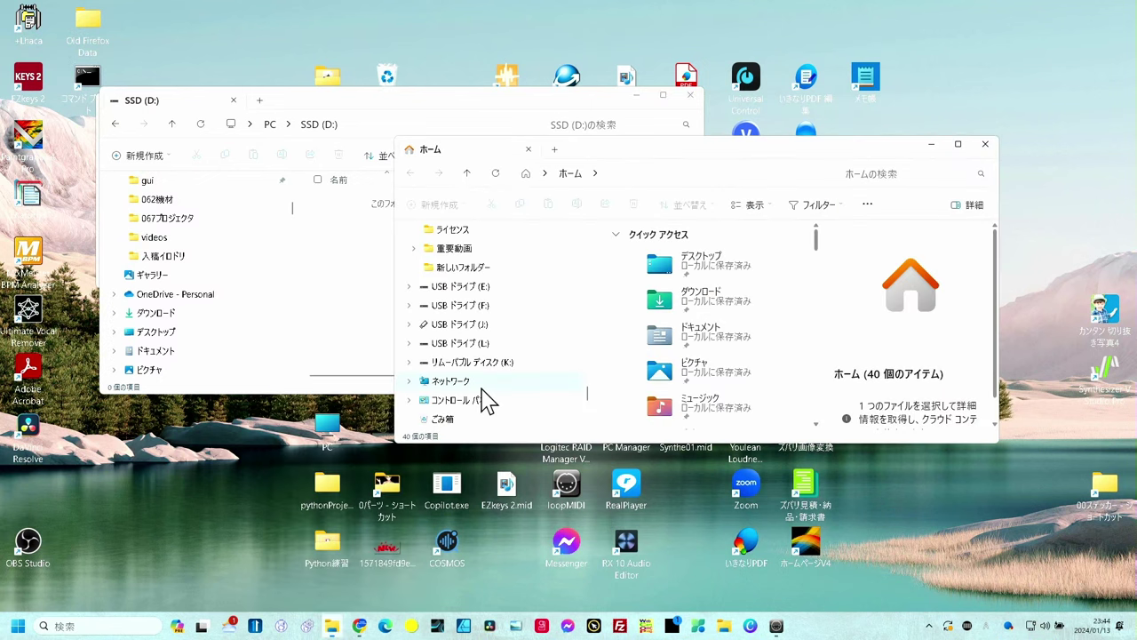
pyautogui.scroll(5, 478, 388)
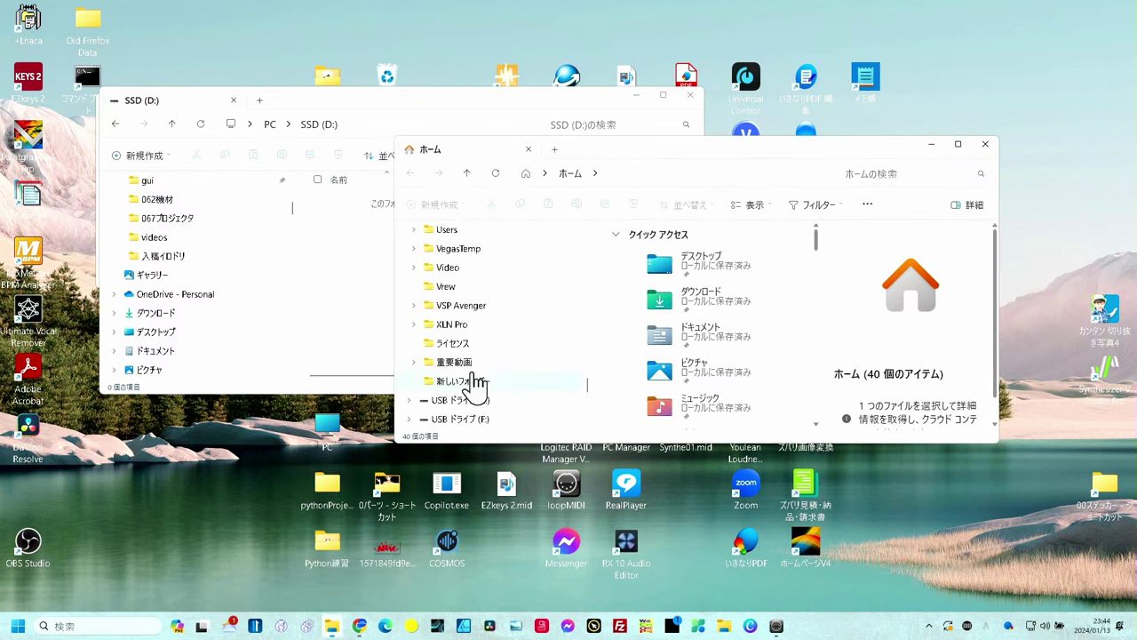
pyautogui.scroll(-10, 477, 380)
pyautogui.click(465, 343)
pyautogui.doubleClick(673, 266)
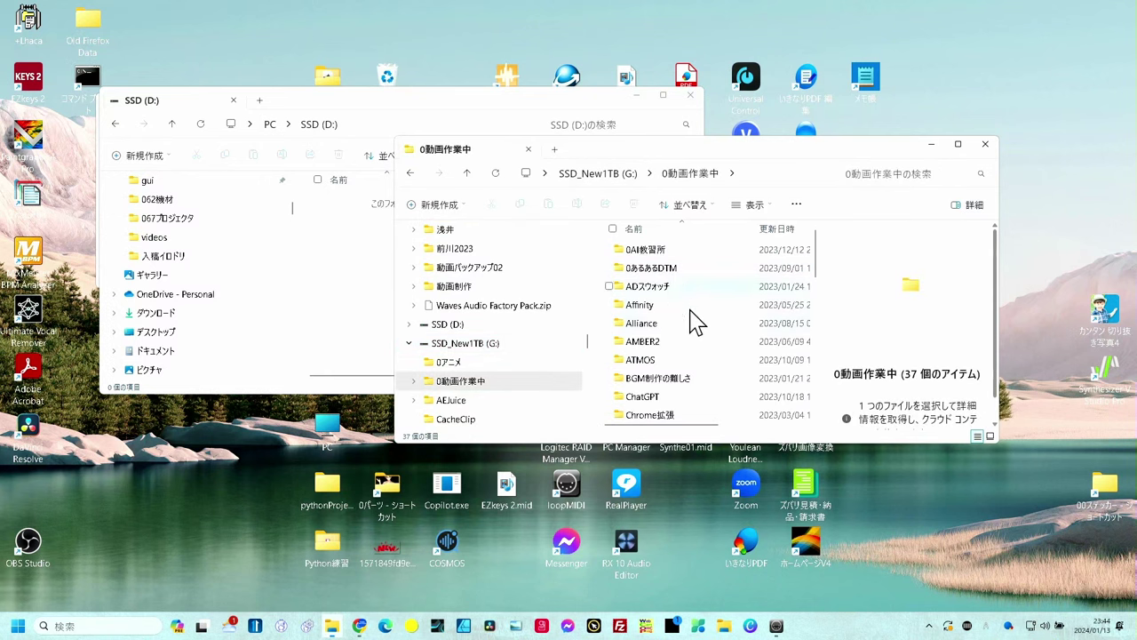
pyautogui.doubleClick(664, 360)
# - Copy test2 10.mp4 from the ATMOS folder onto the SSD (D:) drive
pyautogui.click(656, 342)
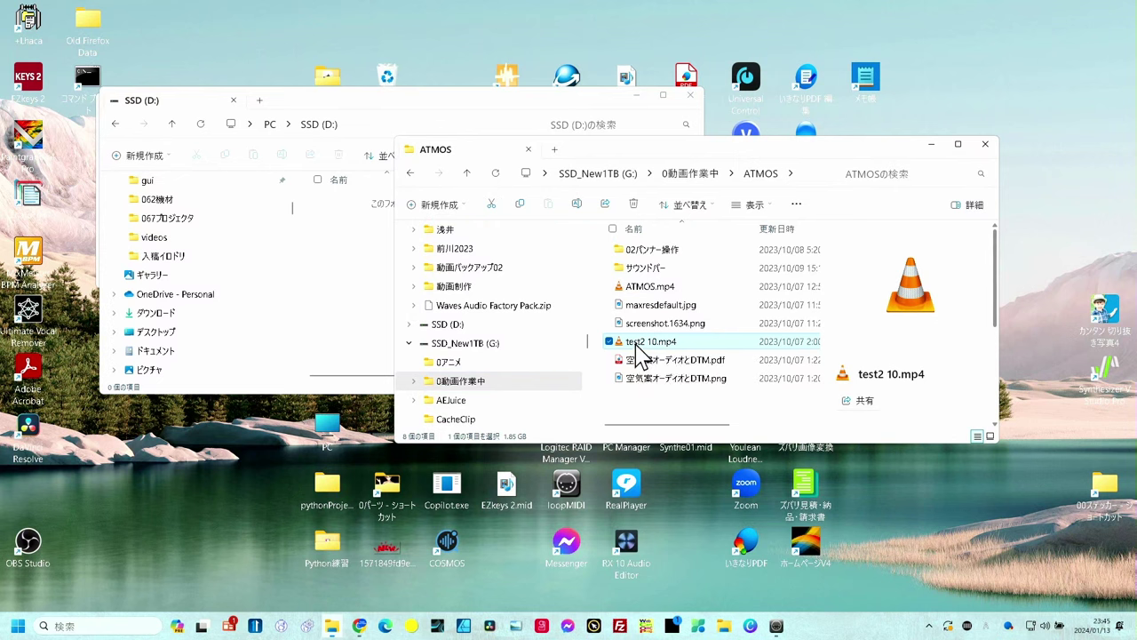
pyautogui.moveTo(642, 352); pyautogui.dragTo(356, 279)
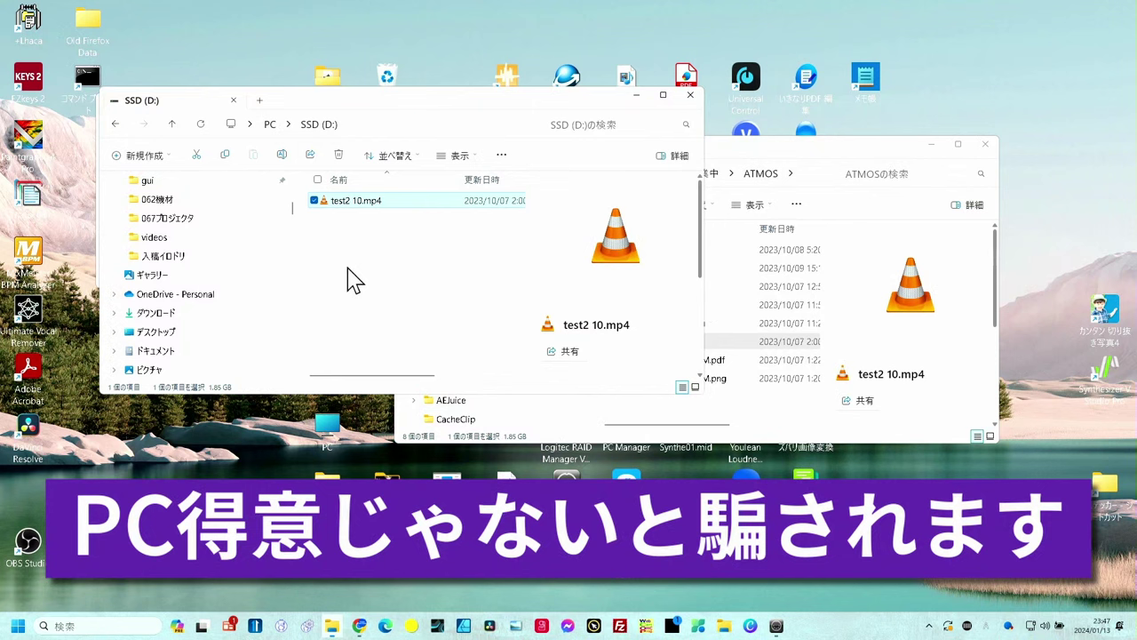
# - Copy test2 10.mp4 from the ATMOS folder and paste it into the Downloads (ダウンロード) folder, using the other Explorer window
pyautogui.click(708, 338)
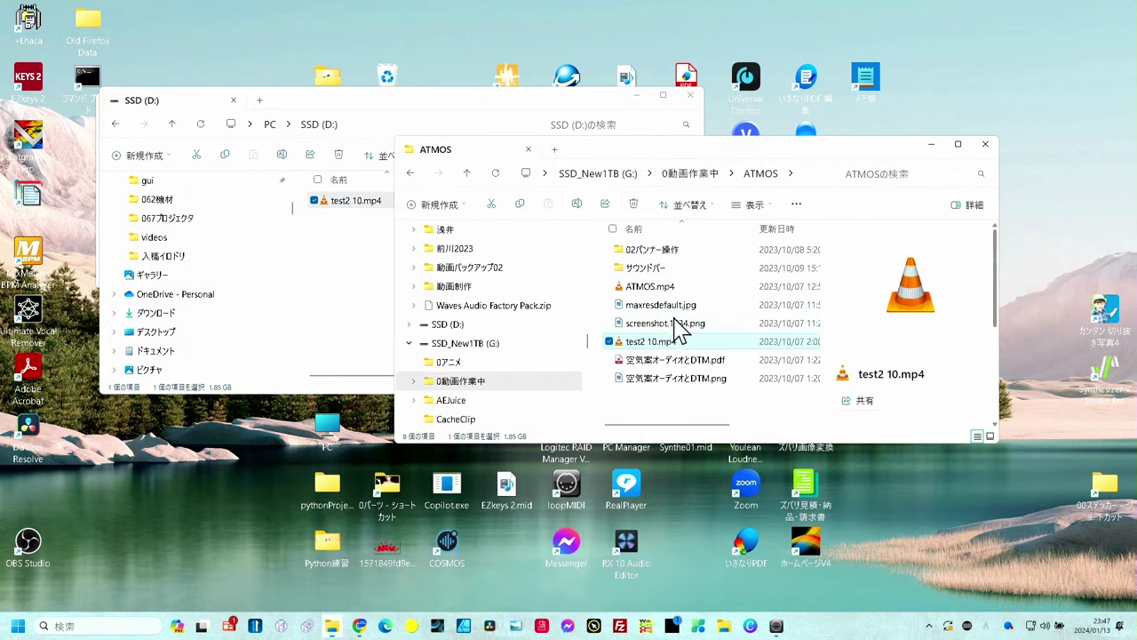
pyautogui.rightClick(639, 347)
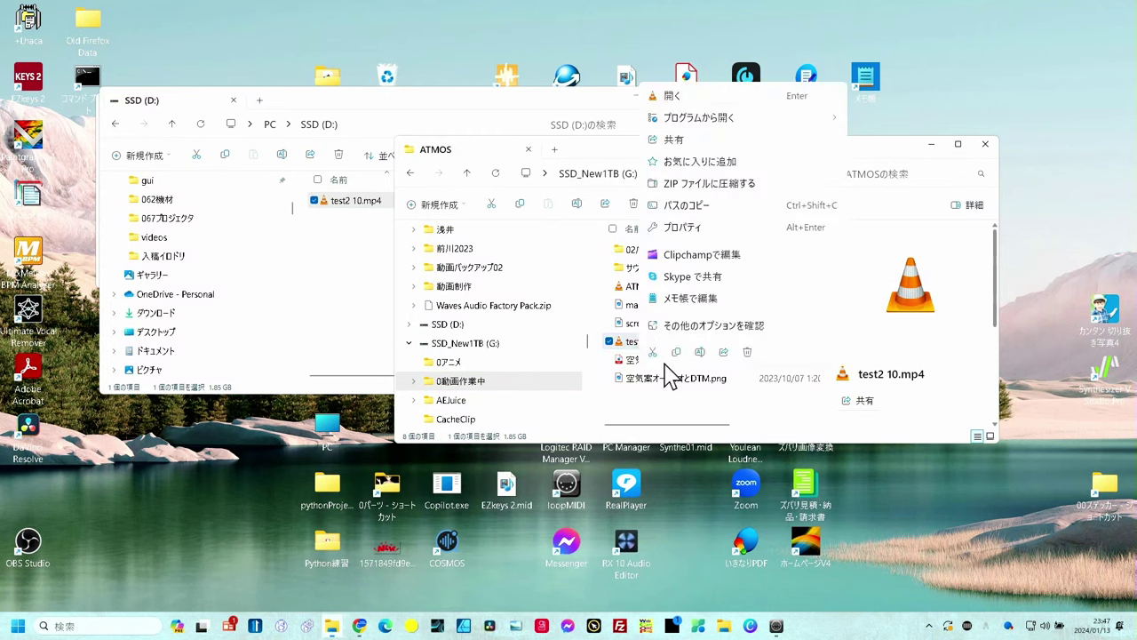
pyautogui.click(677, 354)
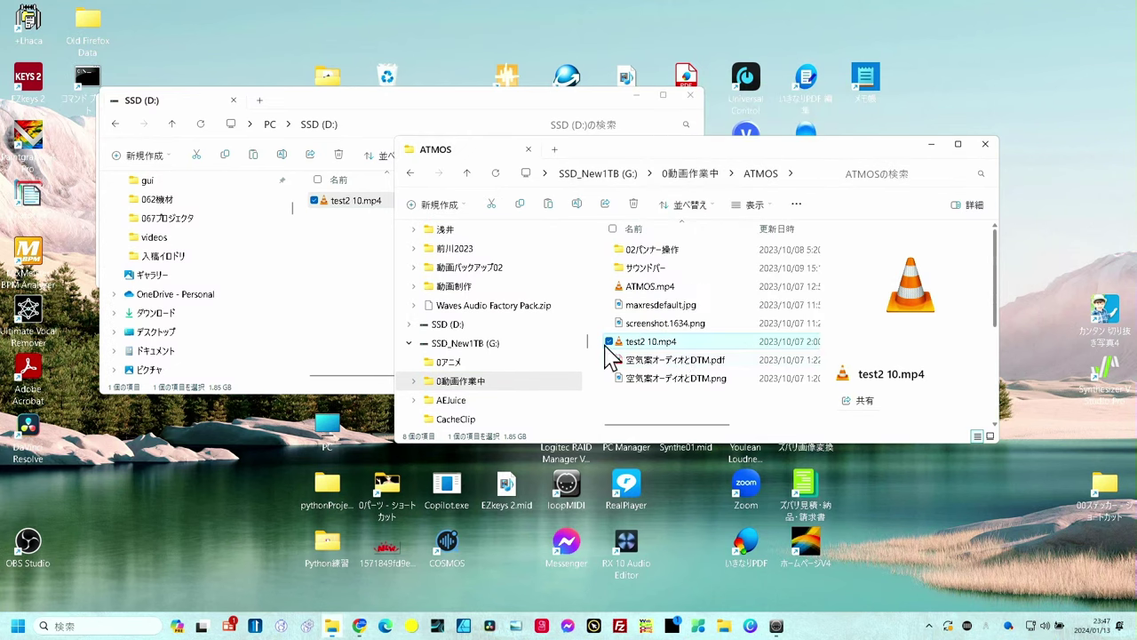
pyautogui.click(293, 221)
pyautogui.scroll(5, 298, 198)
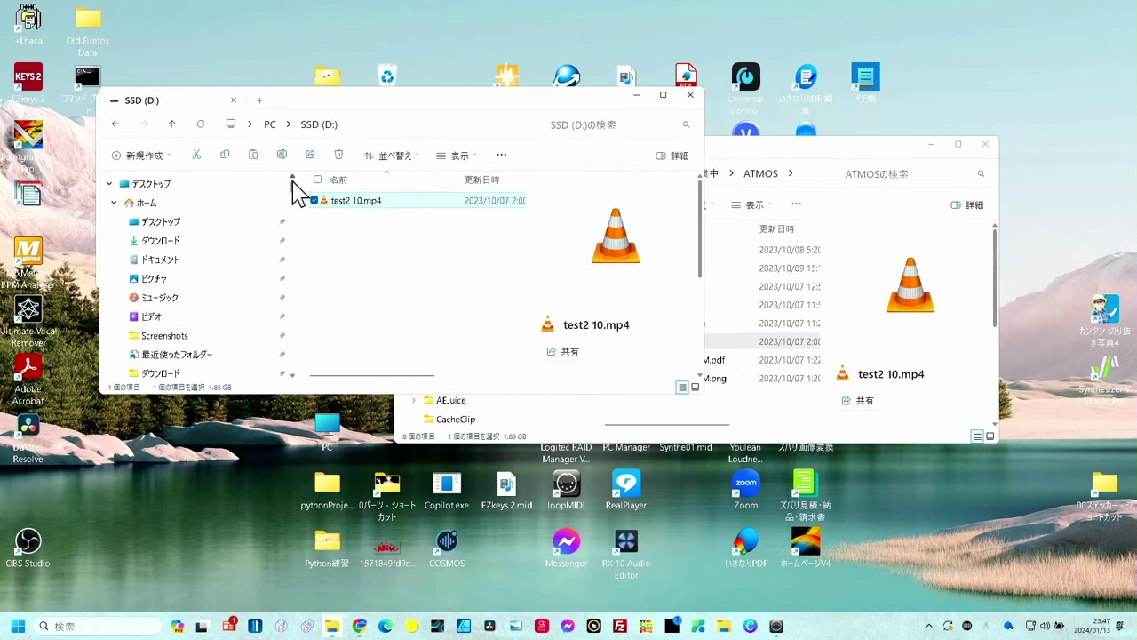
pyautogui.click(202, 243)
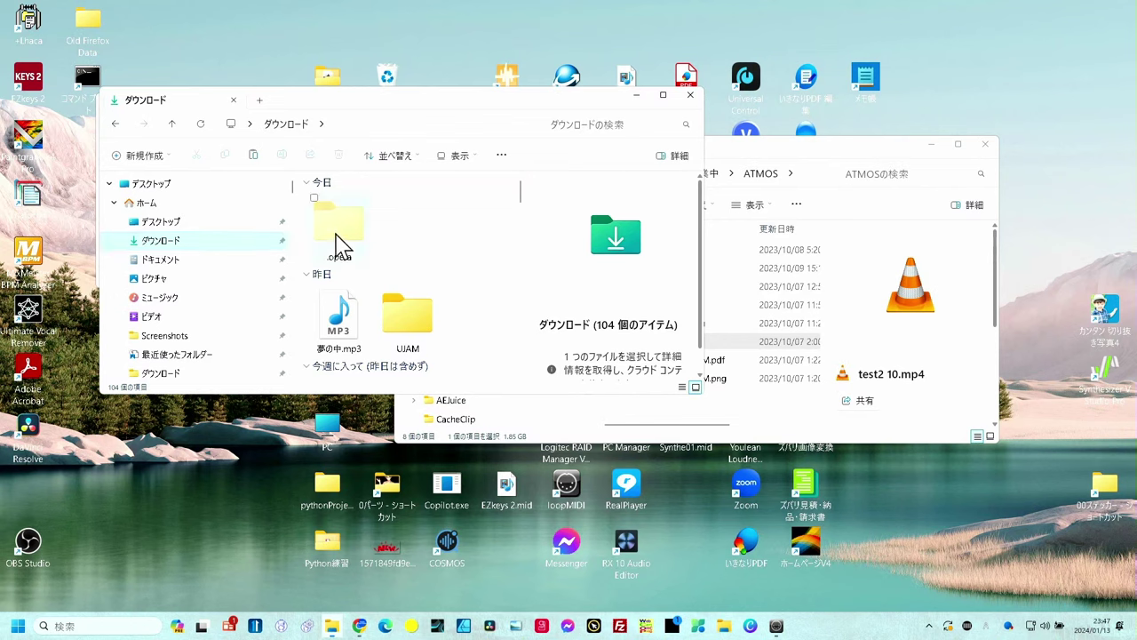
pyautogui.rightClick(406, 225)
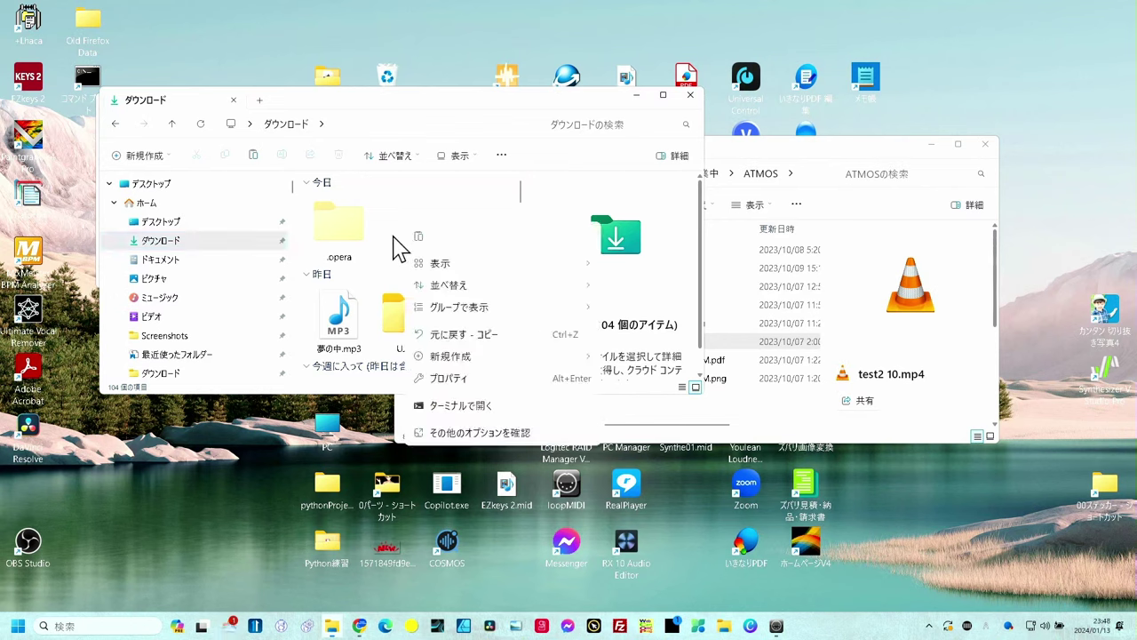
pyautogui.click(394, 246)
pyautogui.hotkey('ctrl', 'v')
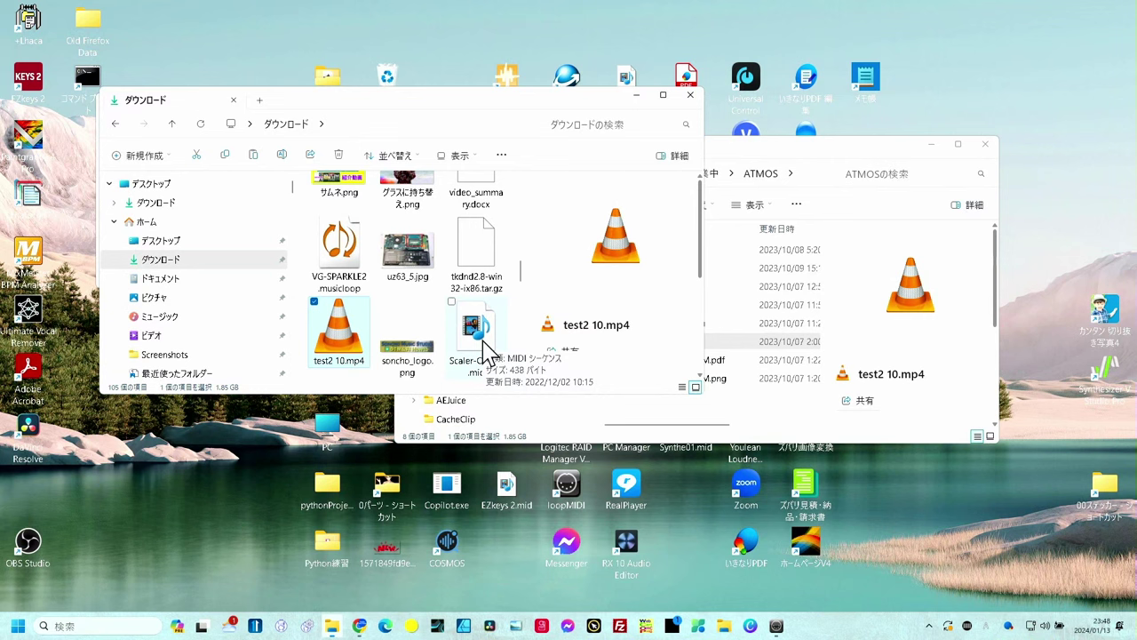
# - Launch CrystalDiskMark 8 Shizuku Edition and allow it to make changes to the device
pyautogui.click(16, 625)
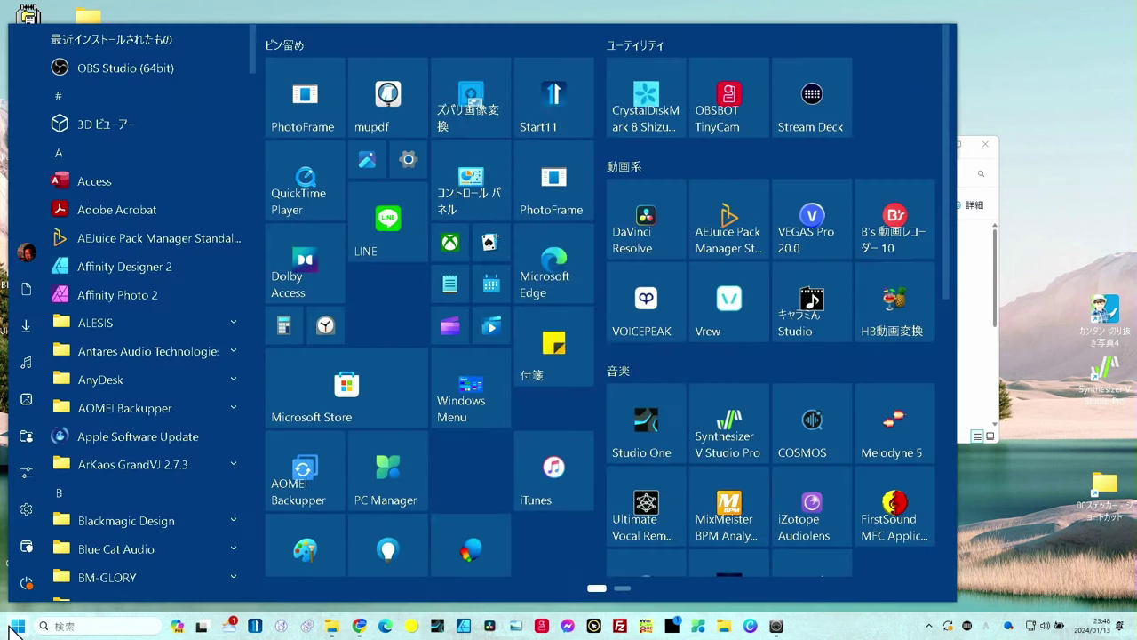
pyautogui.click(655, 113)
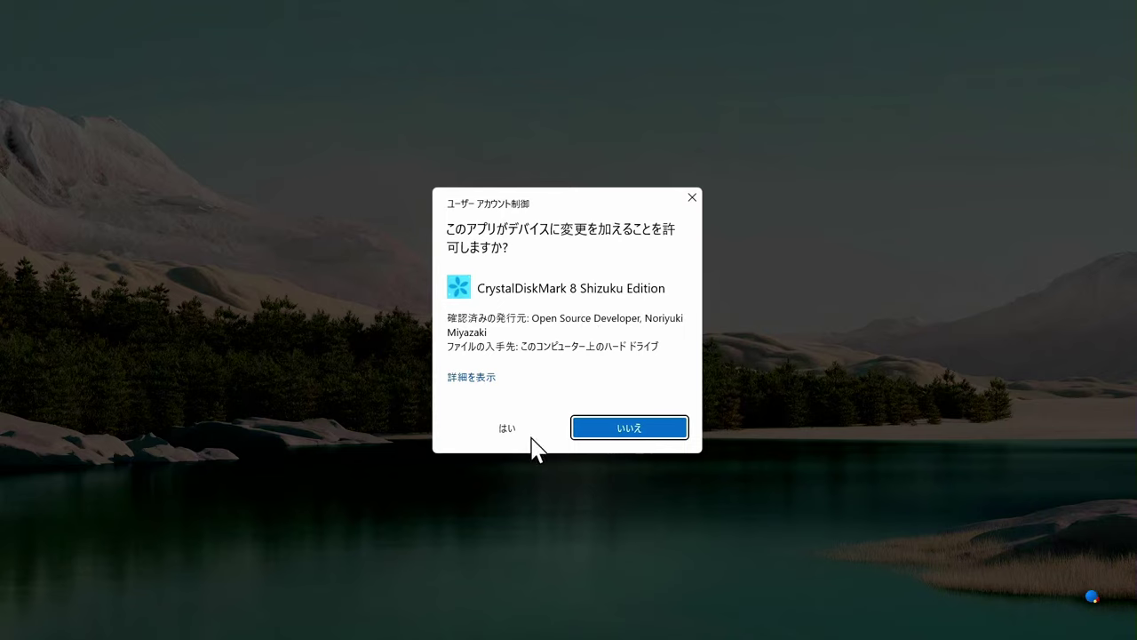
pyautogui.click(530, 435)
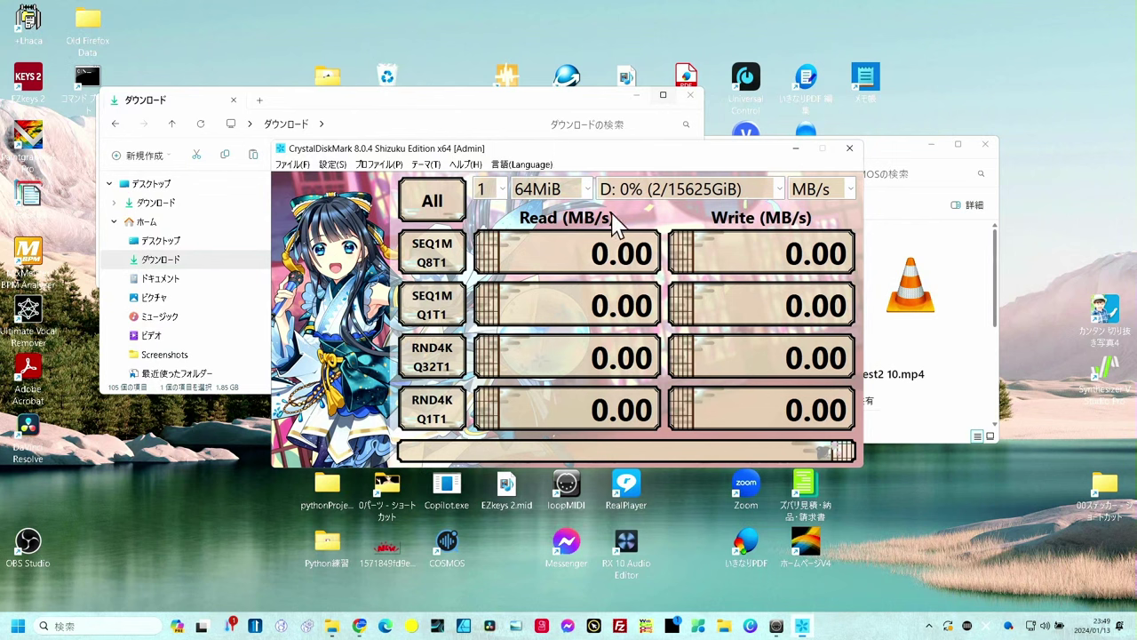
# - Set the benchmark target to drive G: and run only the SEQ1M Q8T1 read and write test
pyautogui.click(779, 189)
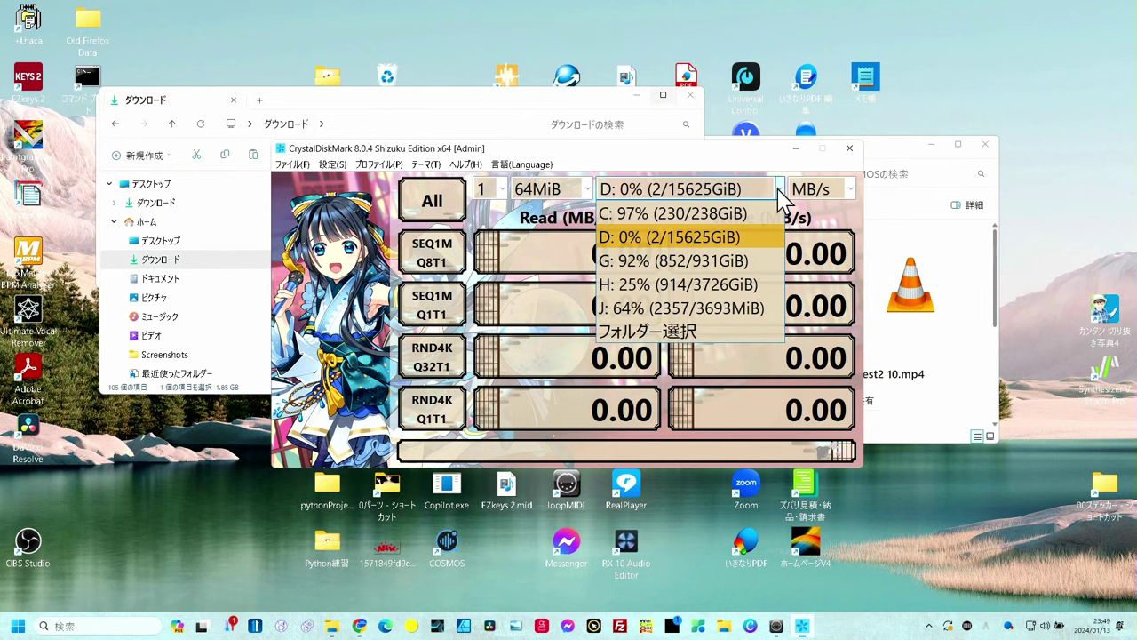
pyautogui.click(657, 275)
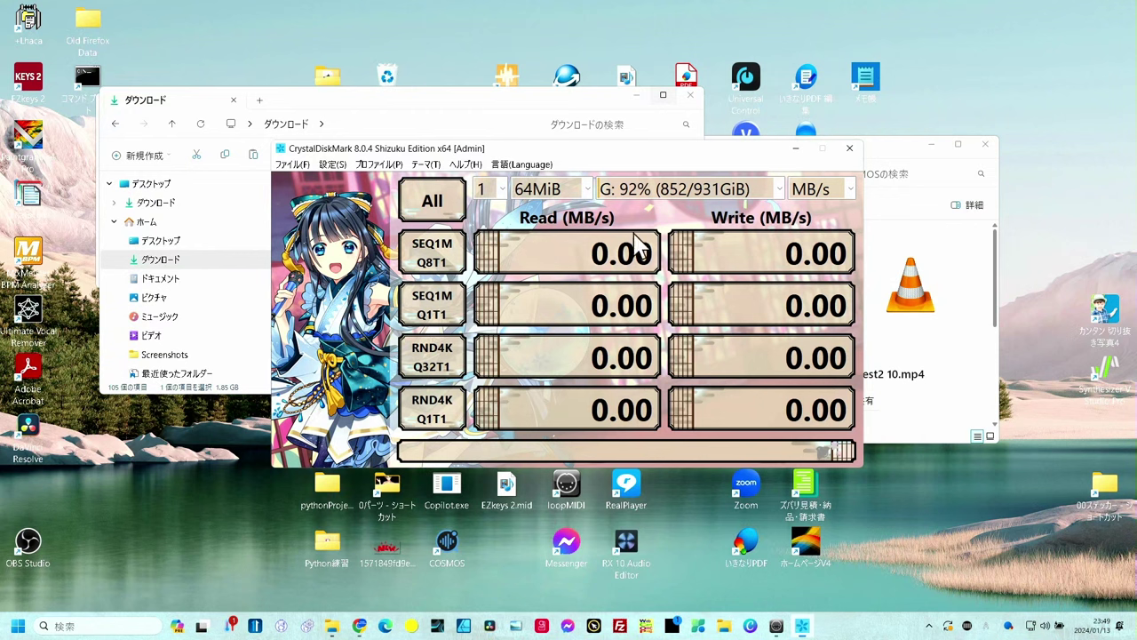
pyautogui.click(442, 253)
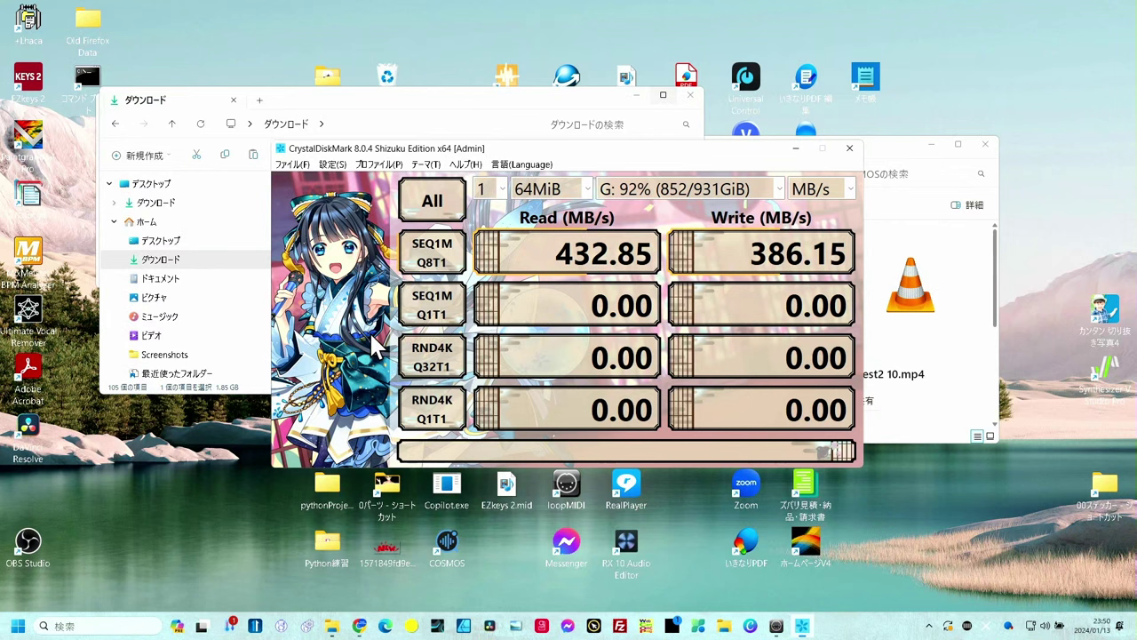
# - Set the benchmark target to drive D: and run the same SEQ1M Q8T1 read and write test
pyautogui.click(612, 193)
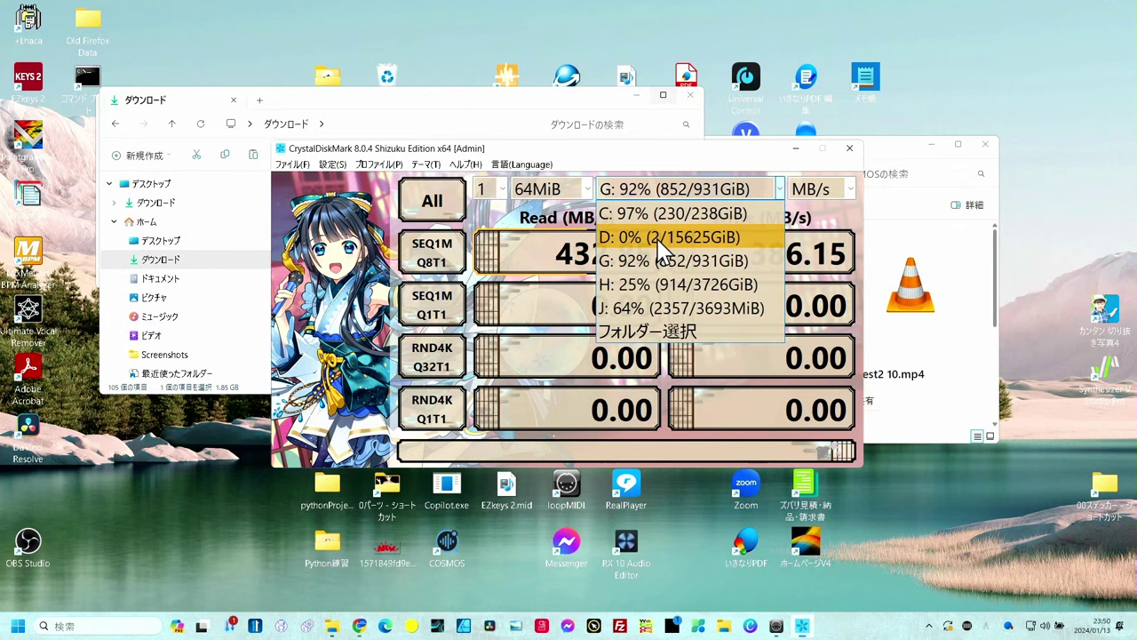
pyautogui.click(662, 238)
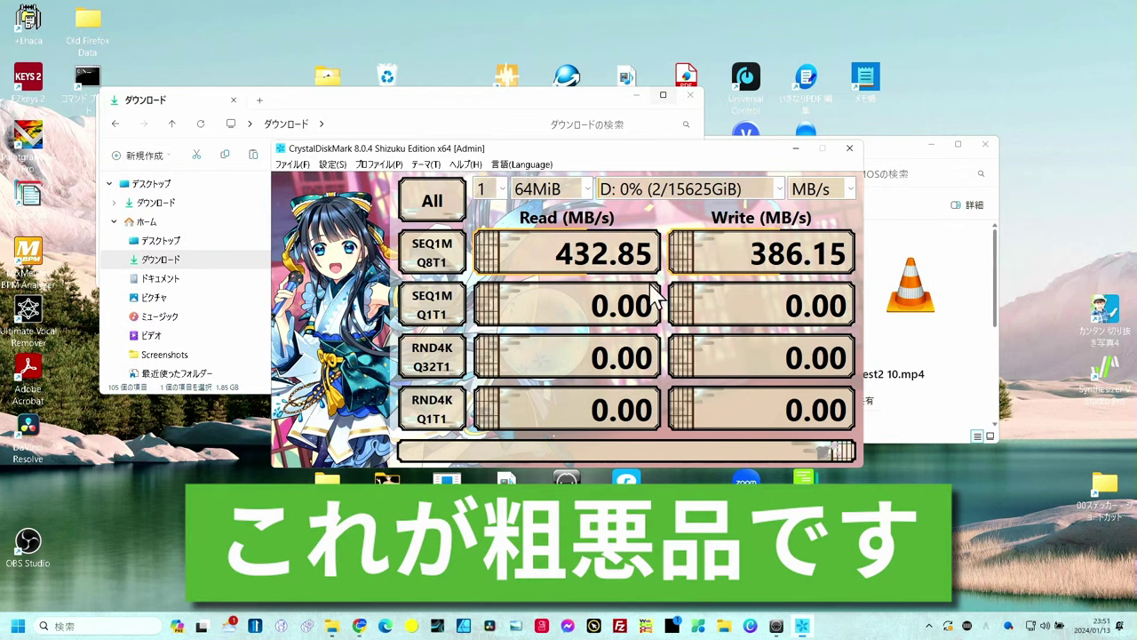
pyautogui.click(433, 258)
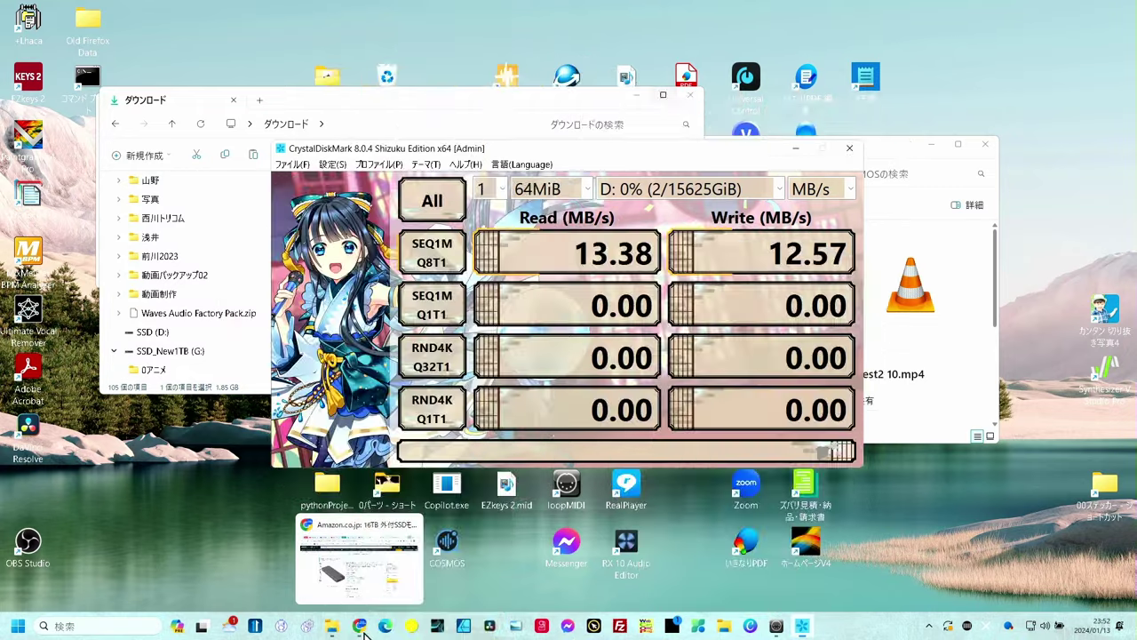
# - Switch to Chrome, open the Amazon order history and check the return status of the 16TB external SSD
pyautogui.click(359, 626)
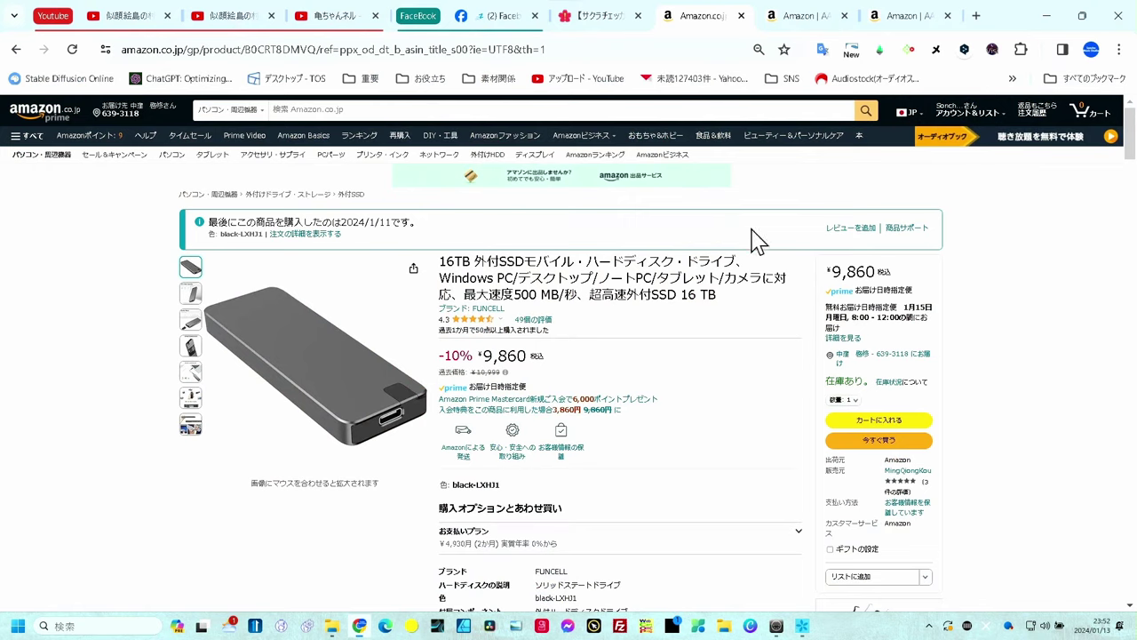
pyautogui.click(1049, 112)
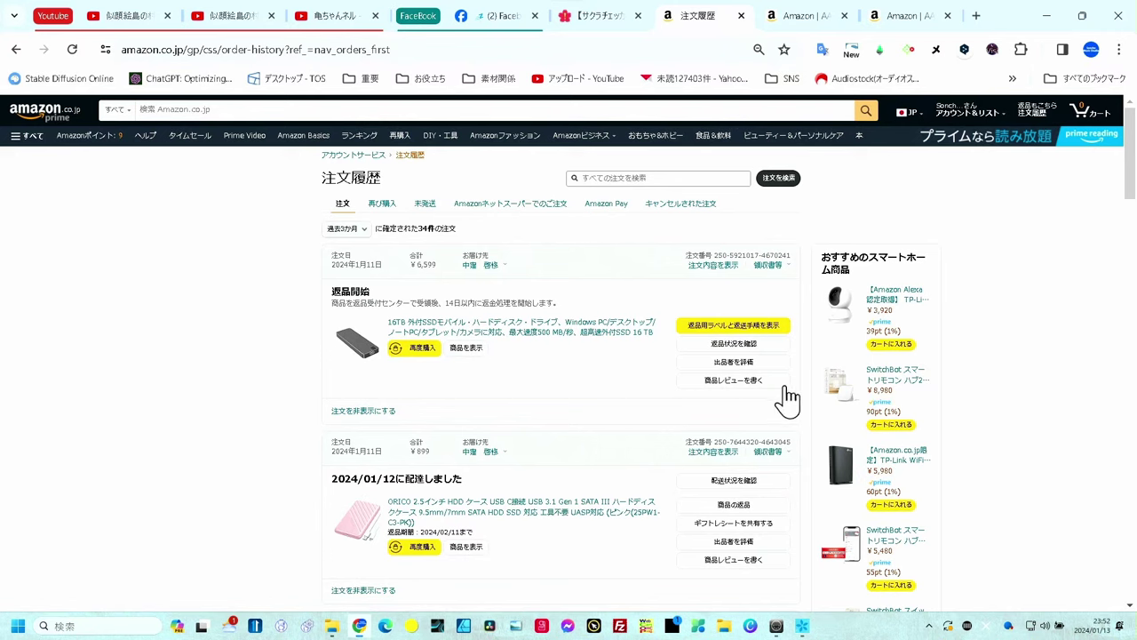
pyautogui.click(727, 352)
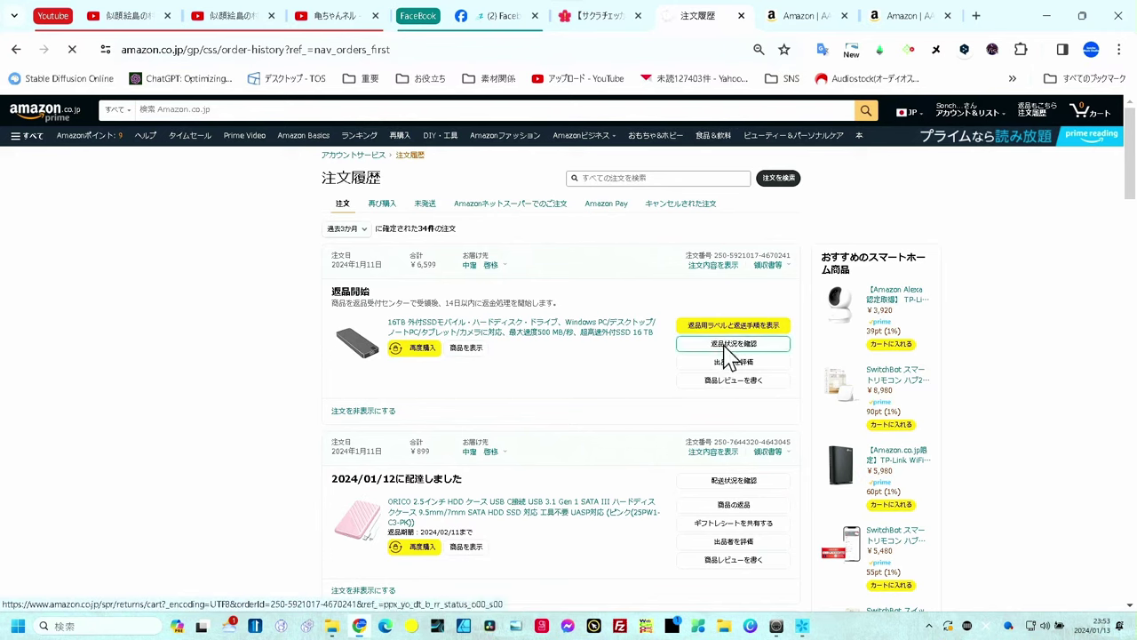